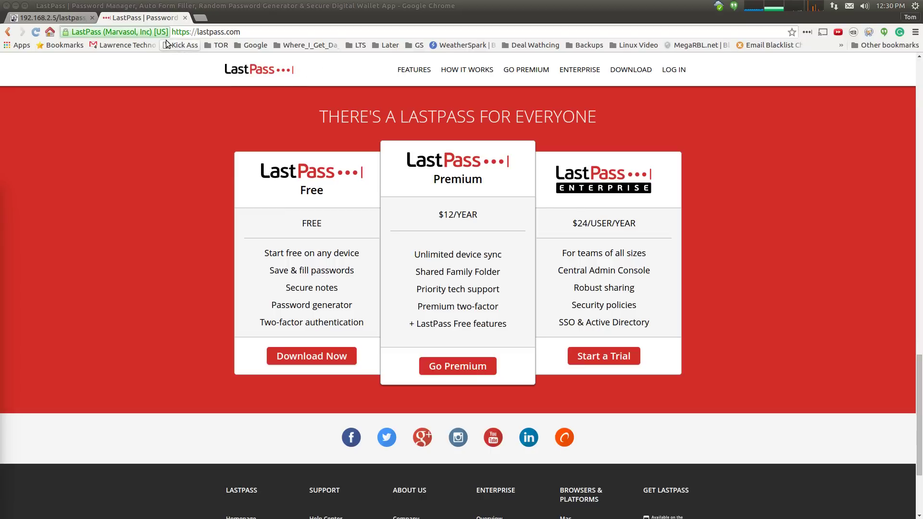
- On the test form page, open the LastPass sign-in popup, begin entering the master password, then clear it
key(ctrl+Page_Up)
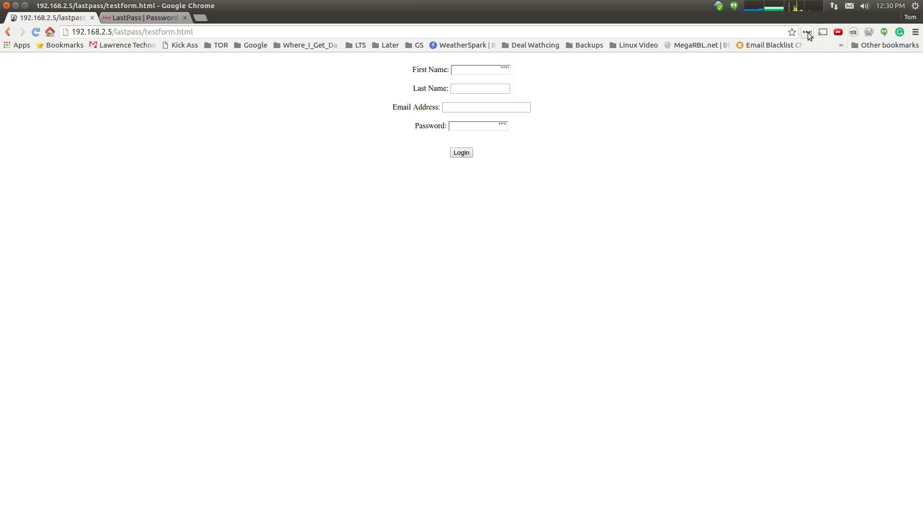
click(807, 32)
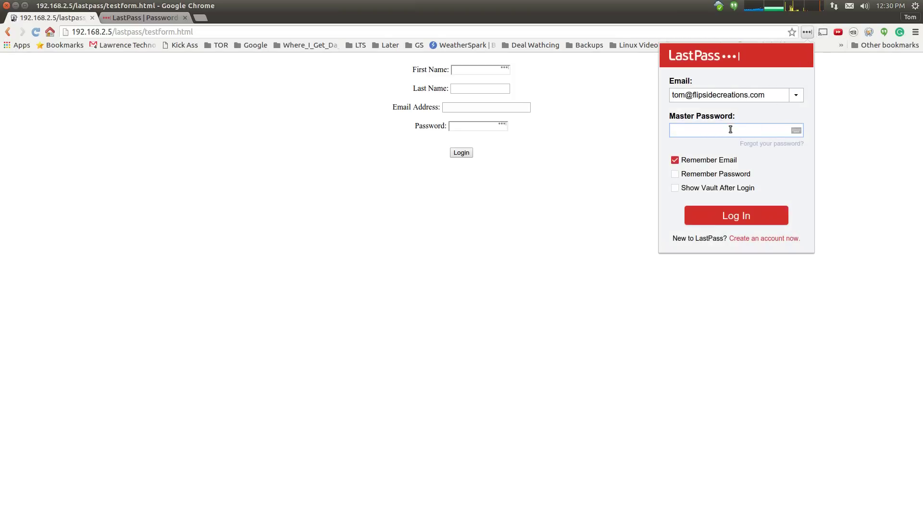
text(pass)
key(ctrl+a)
key(BackSpace)
- Sign in to LastPass and fill the form from the First Name field using the My Office 2016 profile
text(••)
click(809, 34)
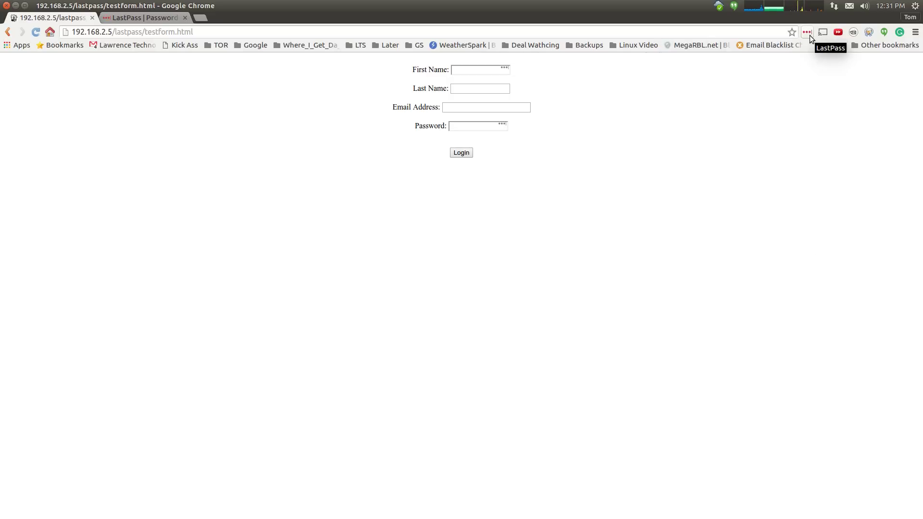
click(505, 68)
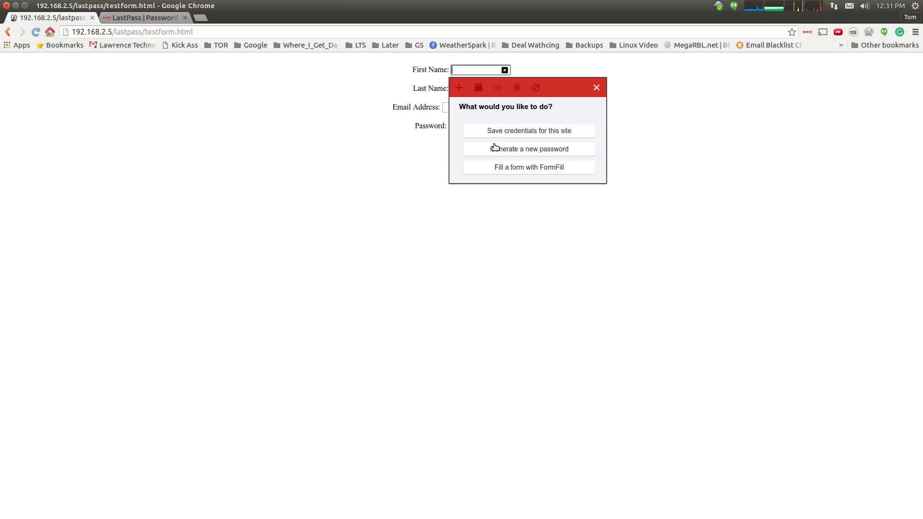
click(530, 167)
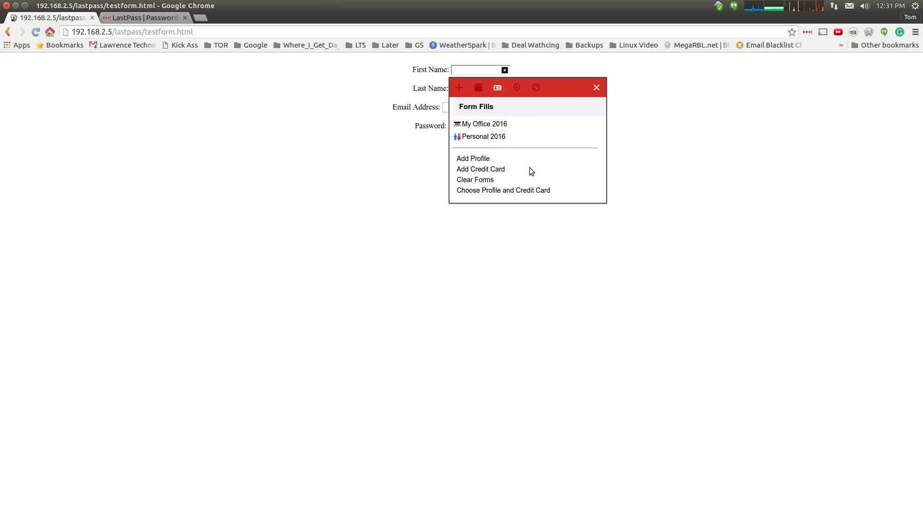
click(501, 126)
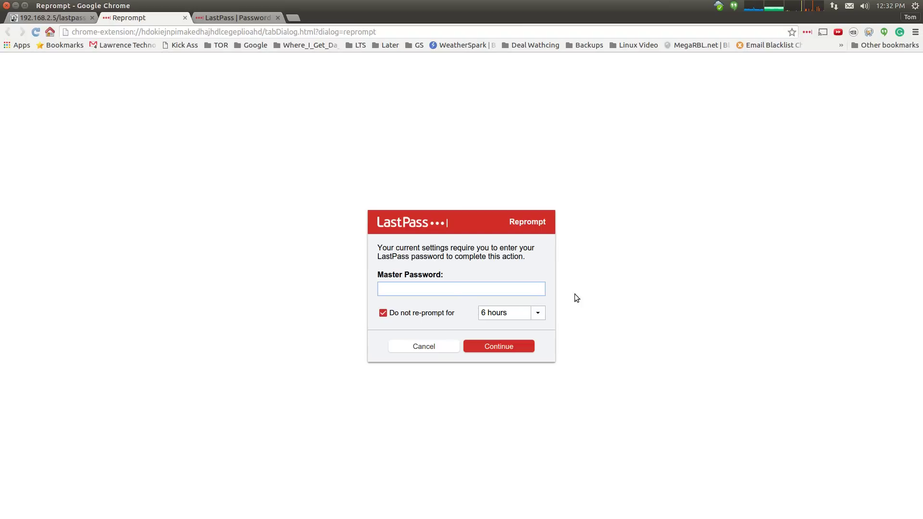
- At the reprompt, keep the duration at 6 hours, enter the master password, and continue filling
click(543, 313)
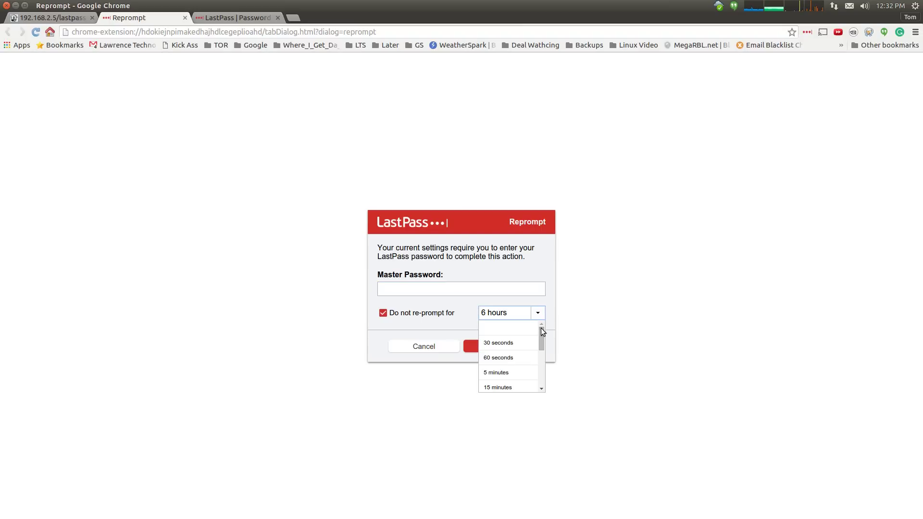
drag(540, 332, 547, 380)
click(535, 316)
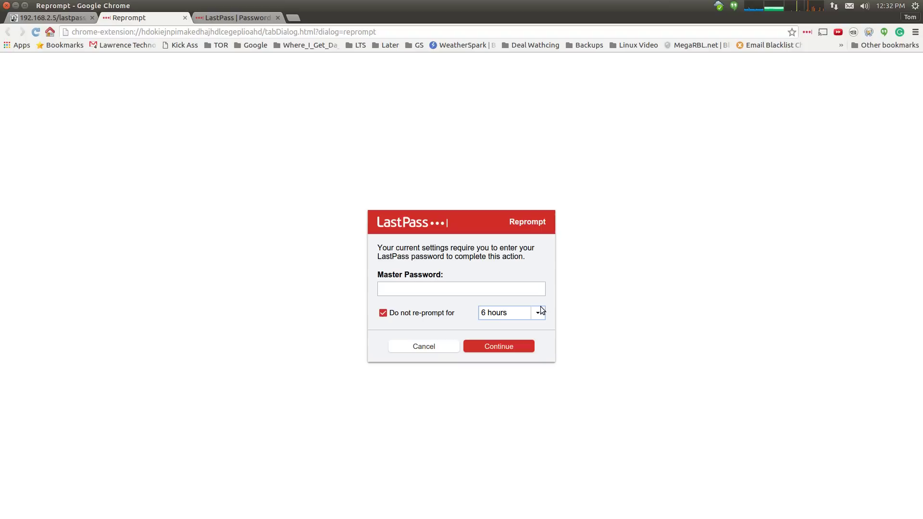
click(407, 293)
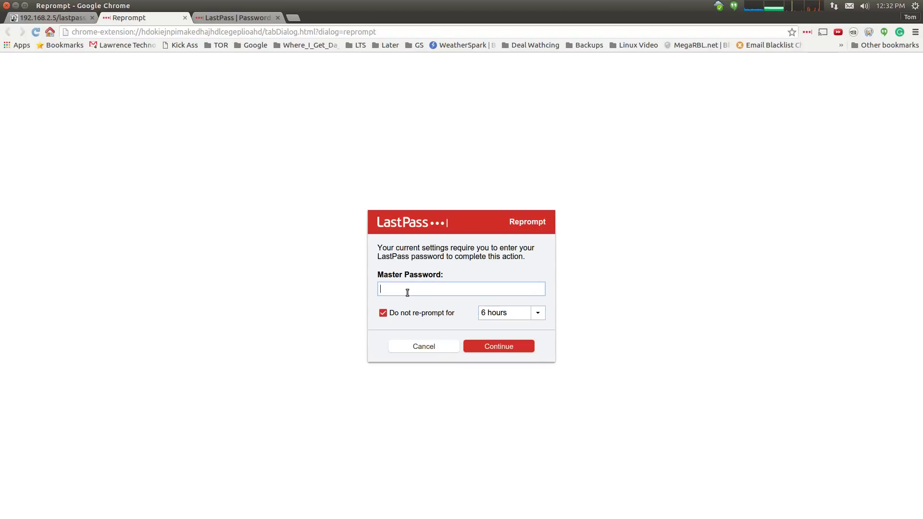
text(password)
key(Return)
click(487, 127)
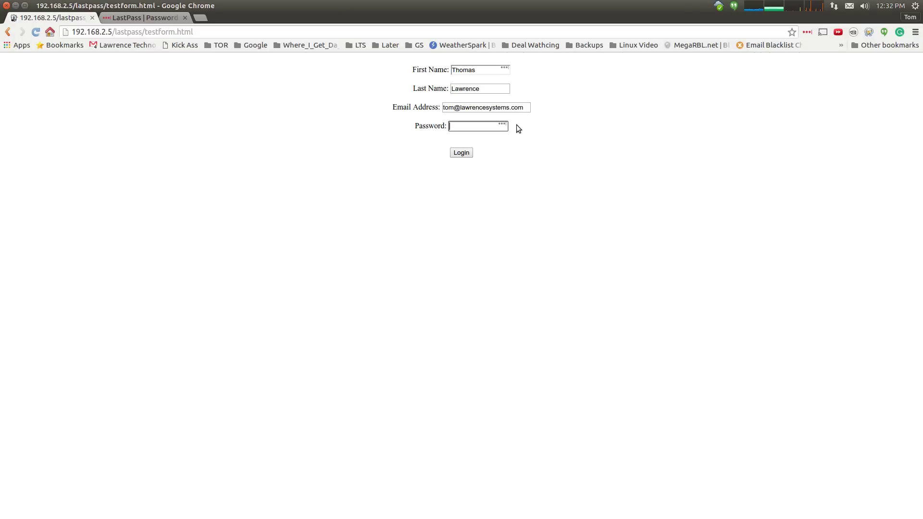
- Open the password generator for the Password field, allow all character types, and generate passwords
click(502, 126)
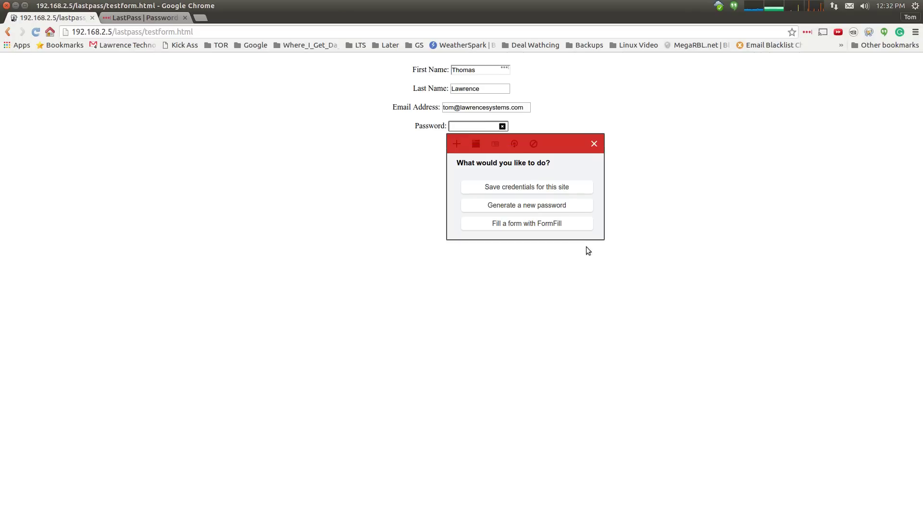
click(527, 208)
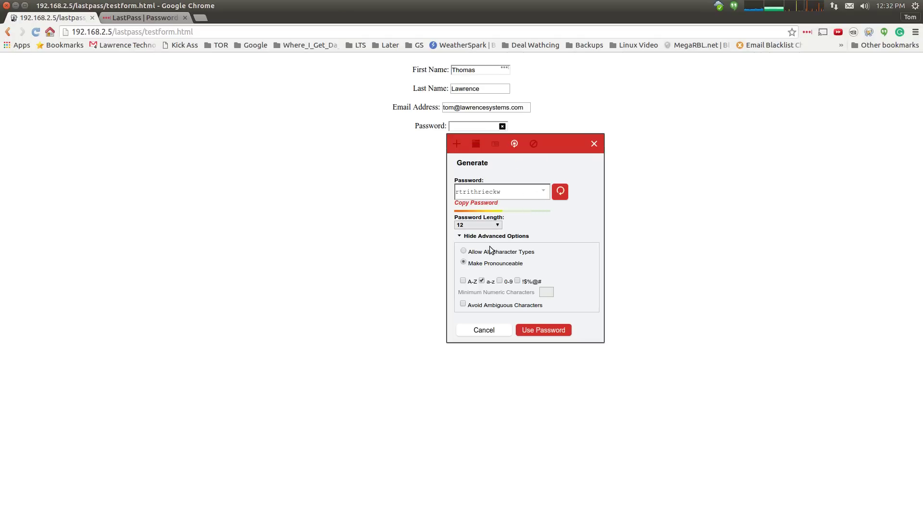
click(463, 251)
click(558, 195)
click(558, 195)
- Change the password length to 14, then 17, and generate a 17-character password
click(500, 225)
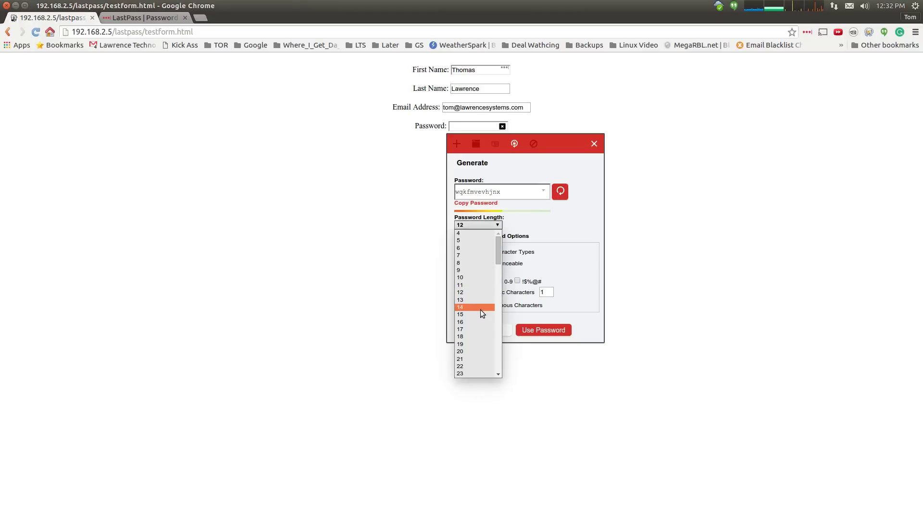
click(480, 309)
click(491, 225)
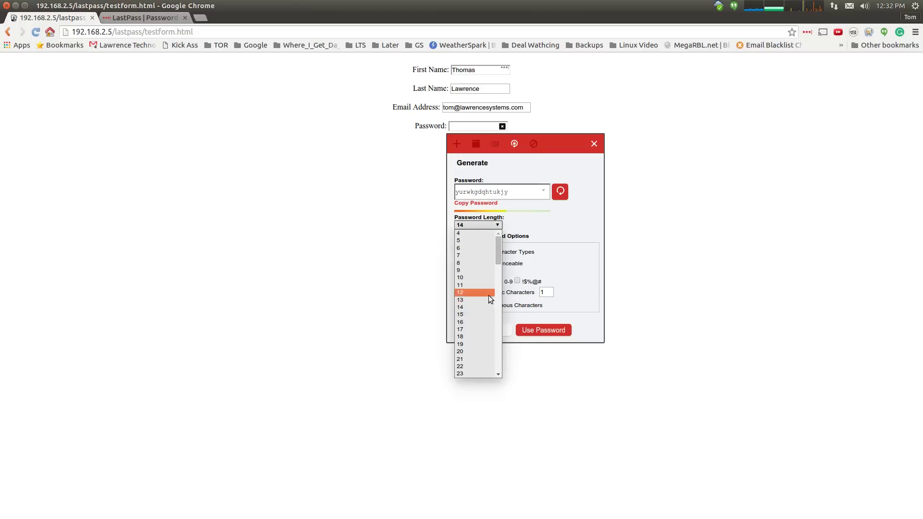
click(478, 330)
click(558, 192)
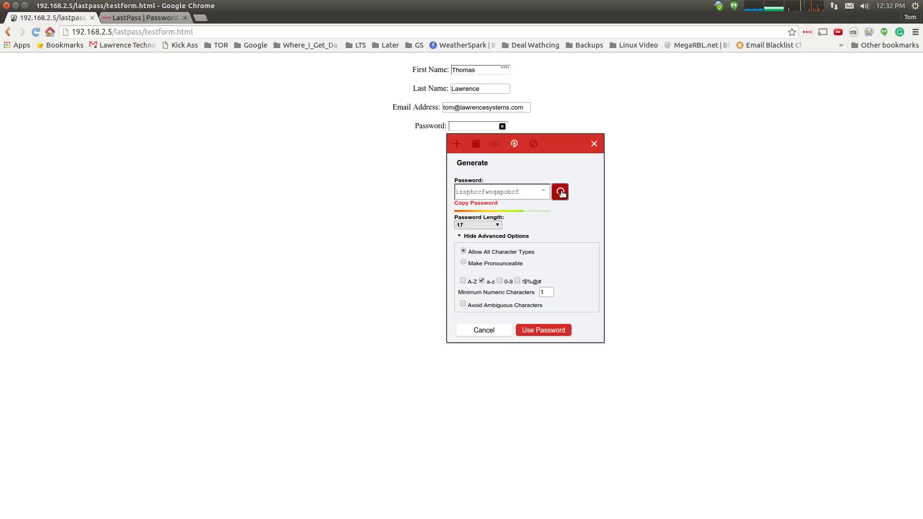
- Toggle uppercase, digits and symbols, regenerate, then reuse an earlier password from the history
click(463, 281)
click(499, 281)
click(516, 282)
click(566, 196)
click(562, 194)
click(544, 191)
mouse_move(548, 216)
mouse_down()
mouse_move(551, 250)
mouse_move(549, 211)
mouse_up()
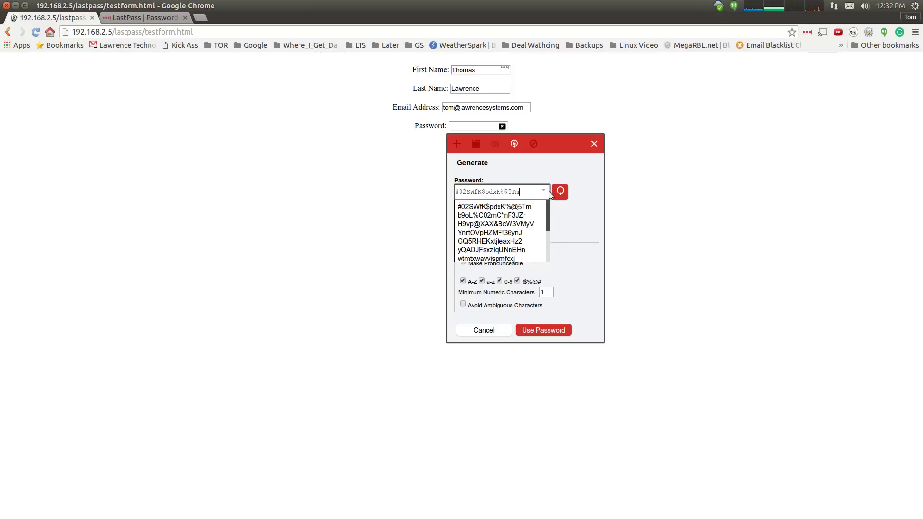
click(509, 224)
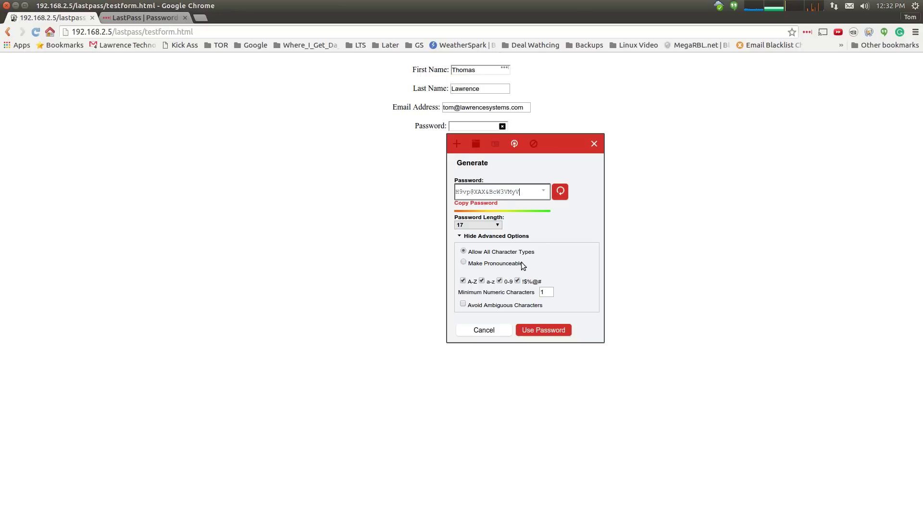
- Make the password pronounceable with a length of 11 characters
click(503, 265)
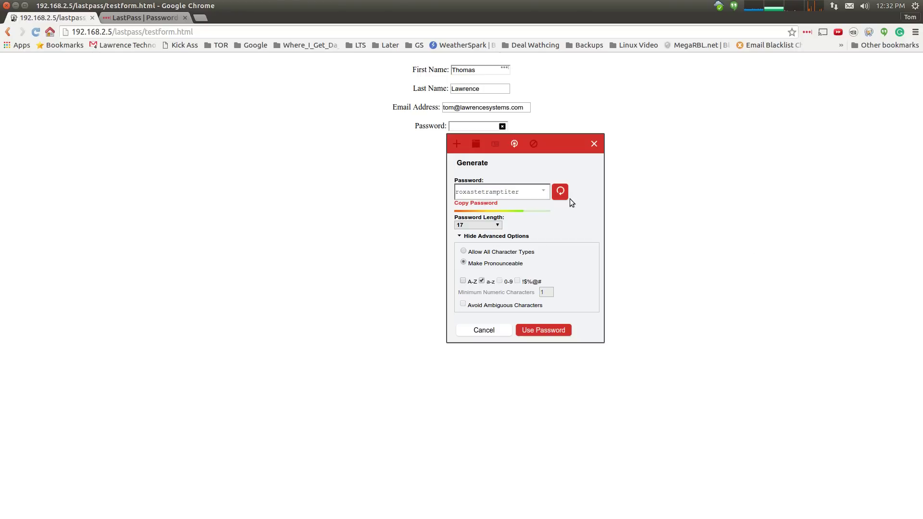
click(490, 225)
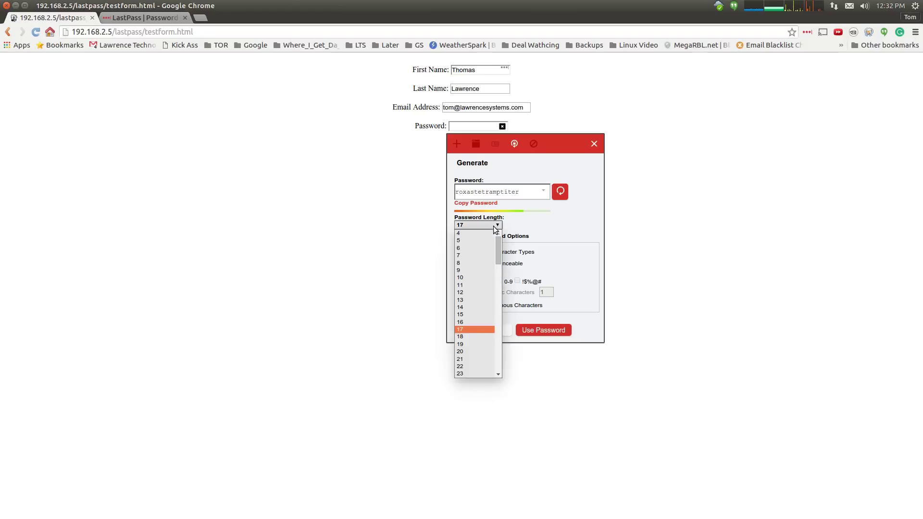
click(478, 285)
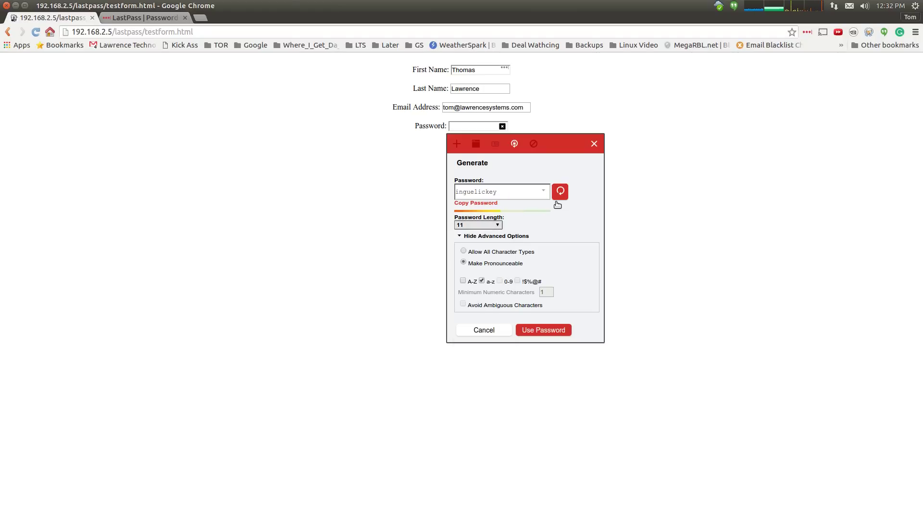
click(523, 195)
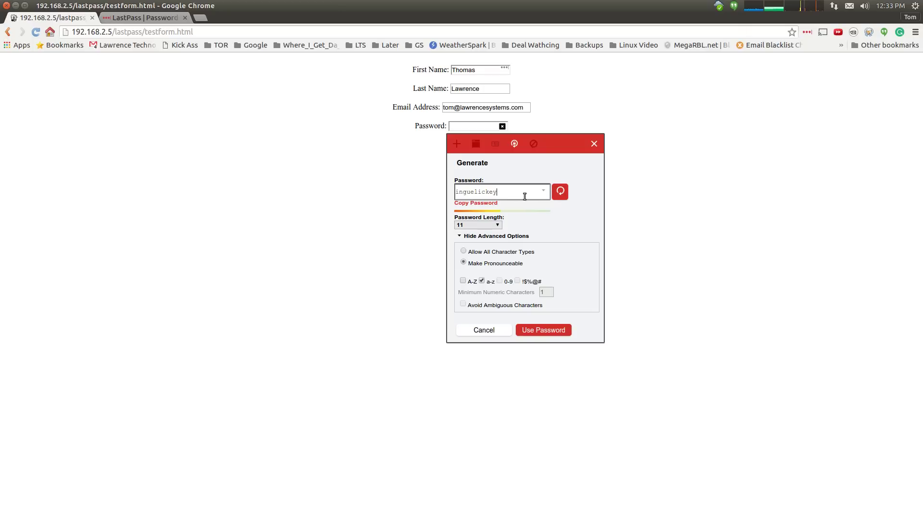
- Insert the generated password into the form, decline saving the site, and open the LastPass vault
click(540, 330)
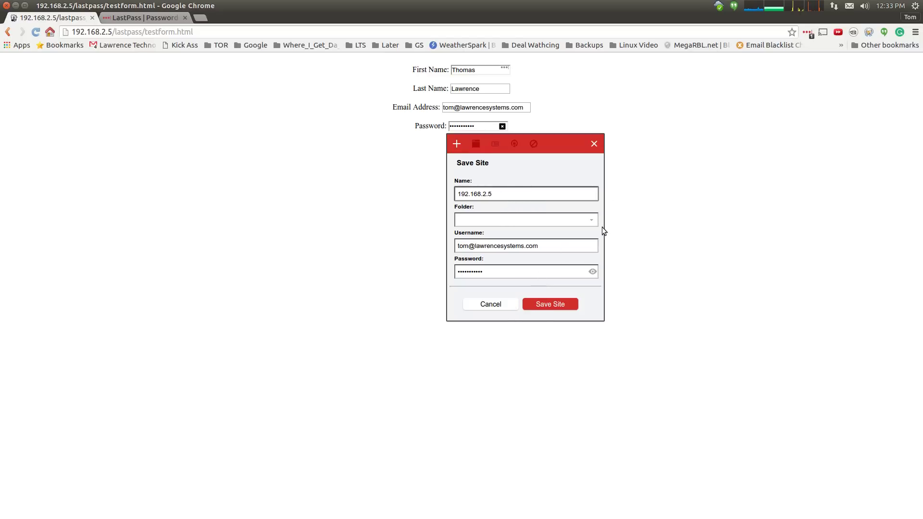
click(595, 145)
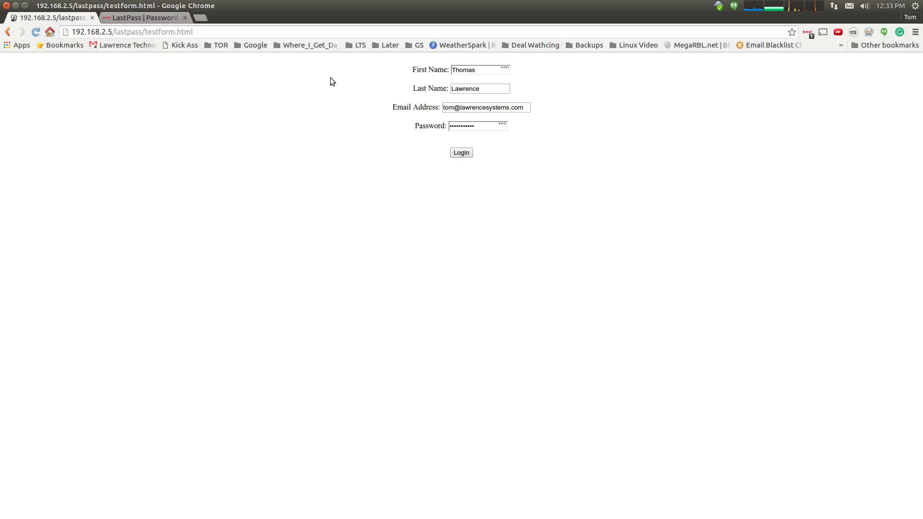
click(808, 33)
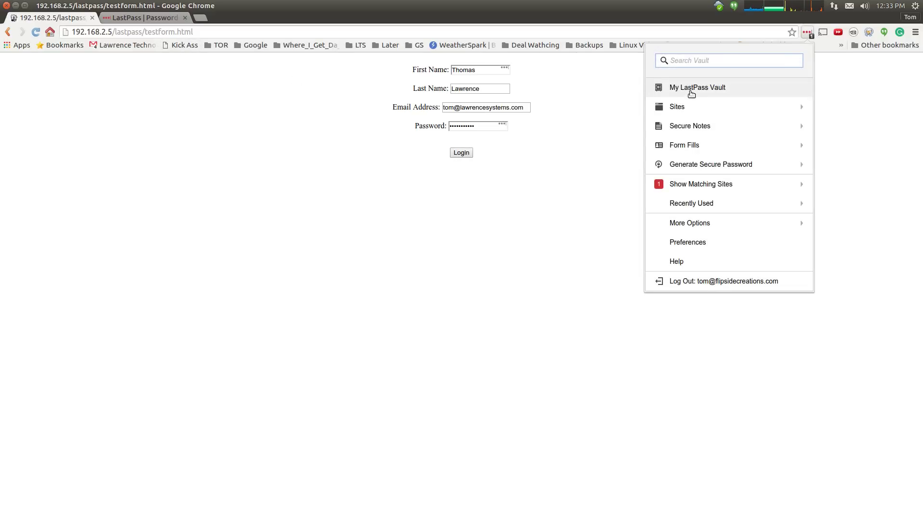
click(693, 88)
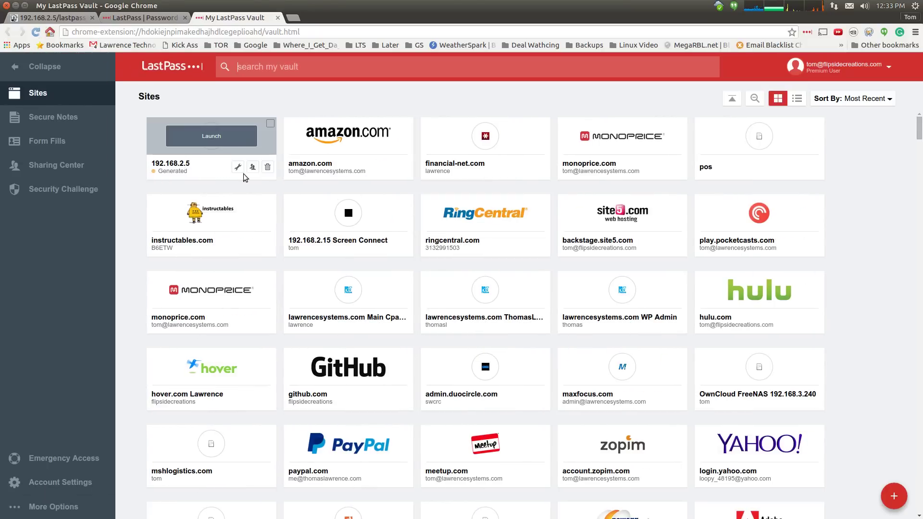
- Back out of deleting the 192.168.2.5 entry and open it to reveal its saved password
click(269, 170)
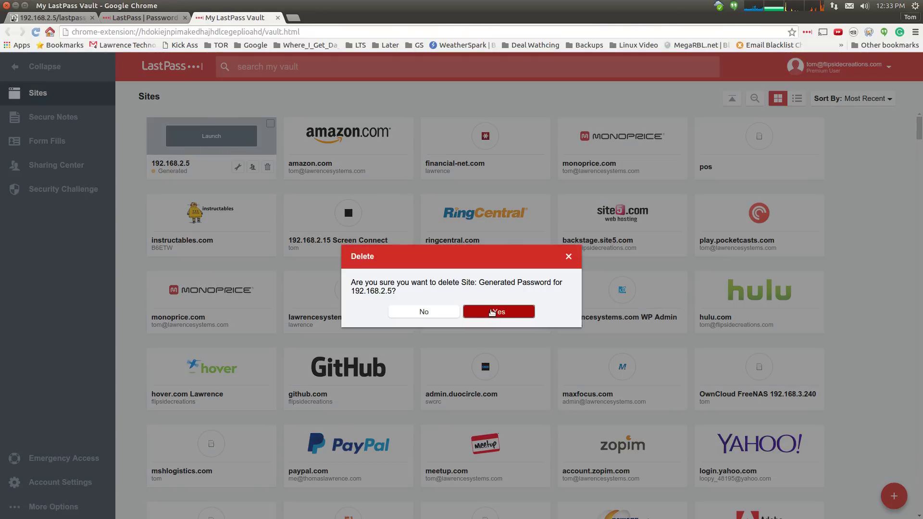
click(569, 256)
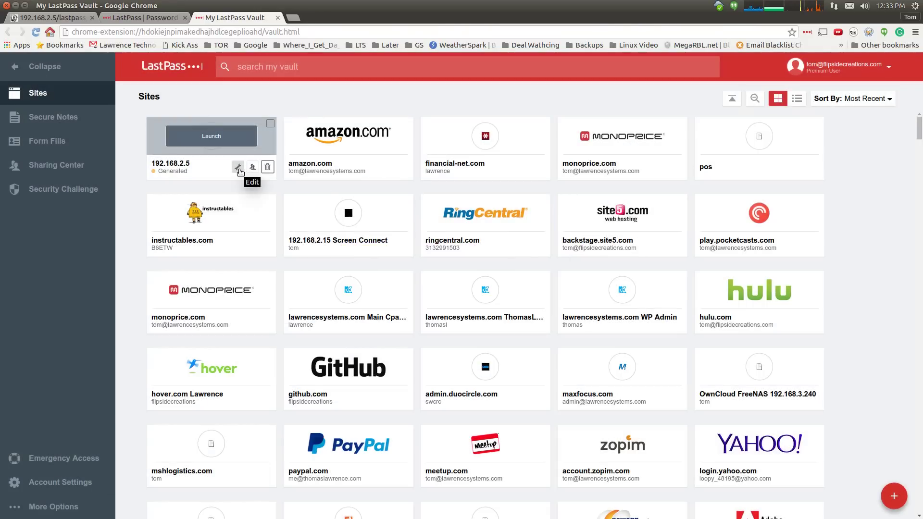
click(238, 167)
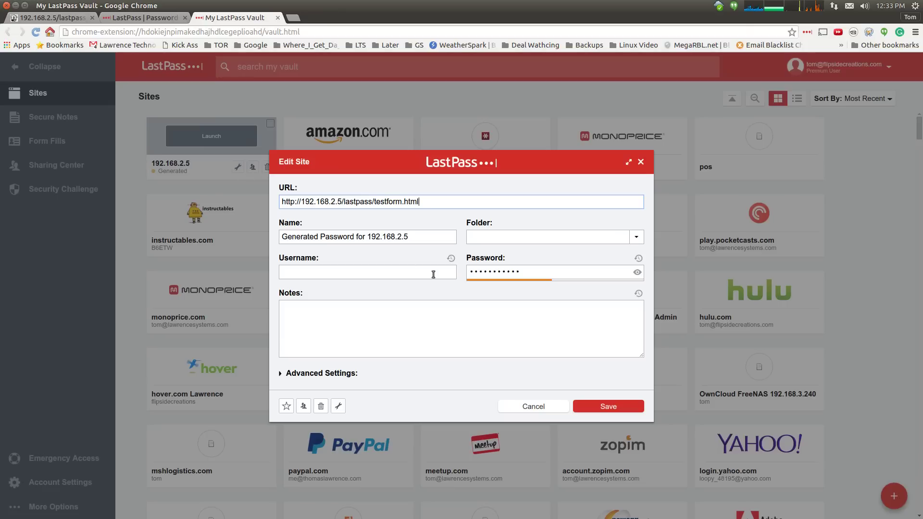
click(638, 273)
click(414, 270)
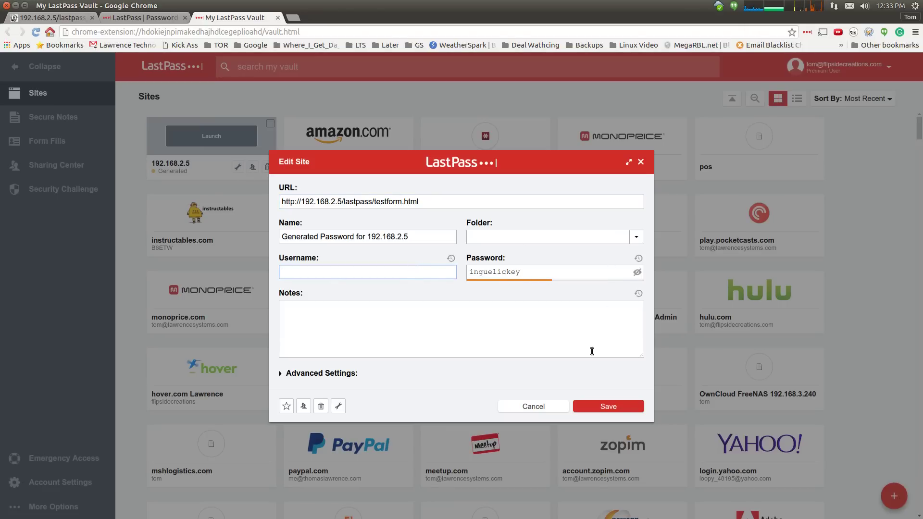
- Close the entry unchanged and confirm deleting the 192.168.2.5 generated password
click(540, 408)
click(268, 167)
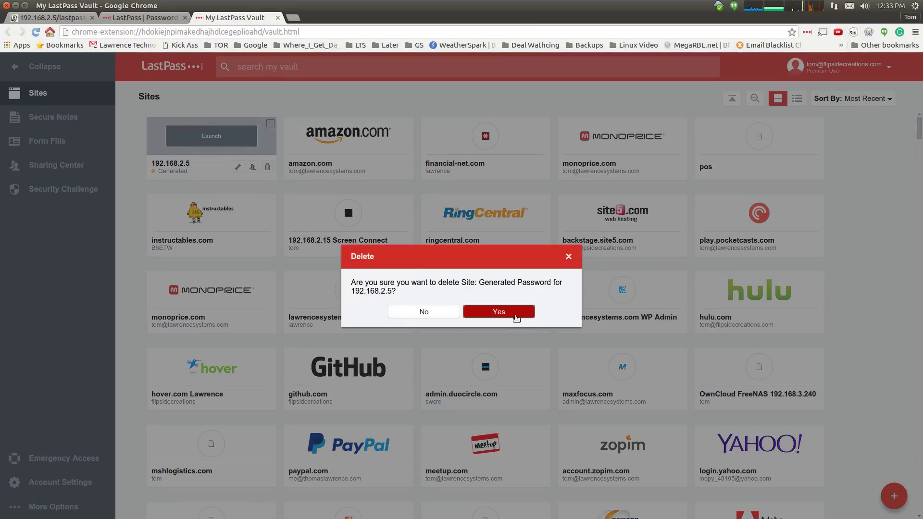
click(512, 314)
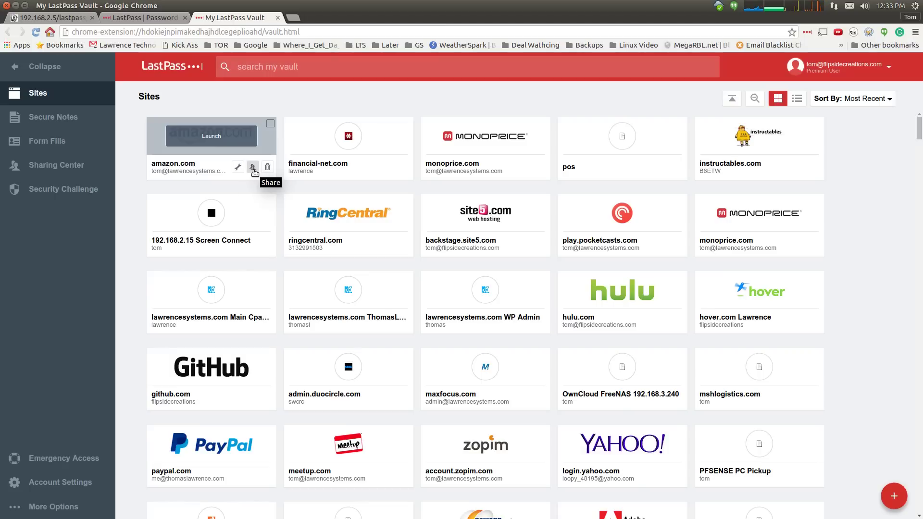
click(253, 168)
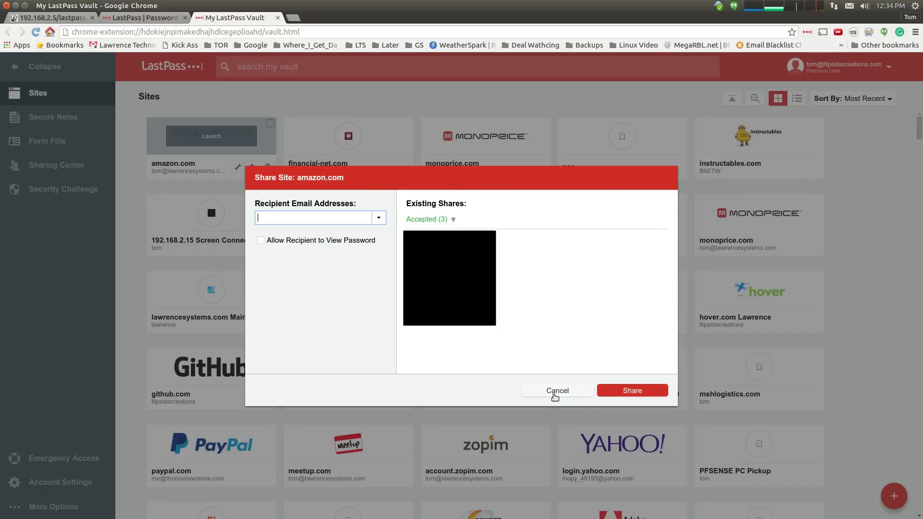
click(557, 391)
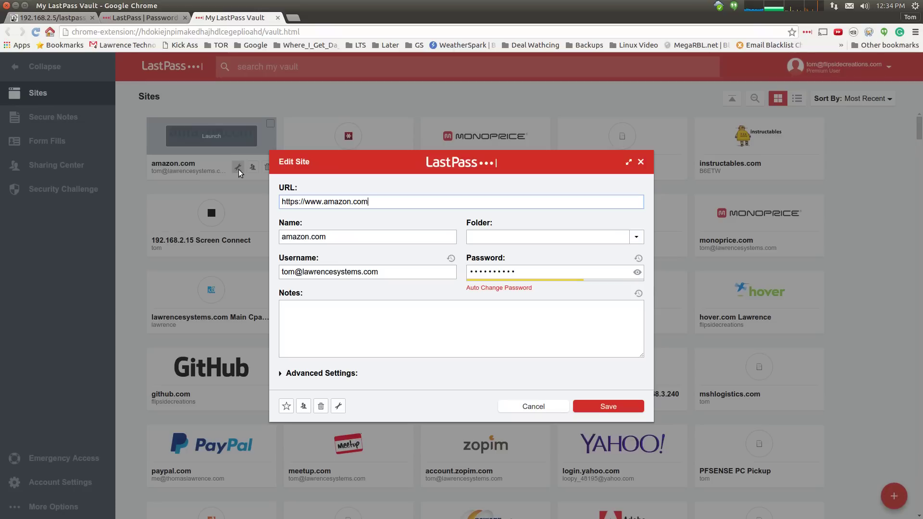
click(238, 167)
click(394, 306)
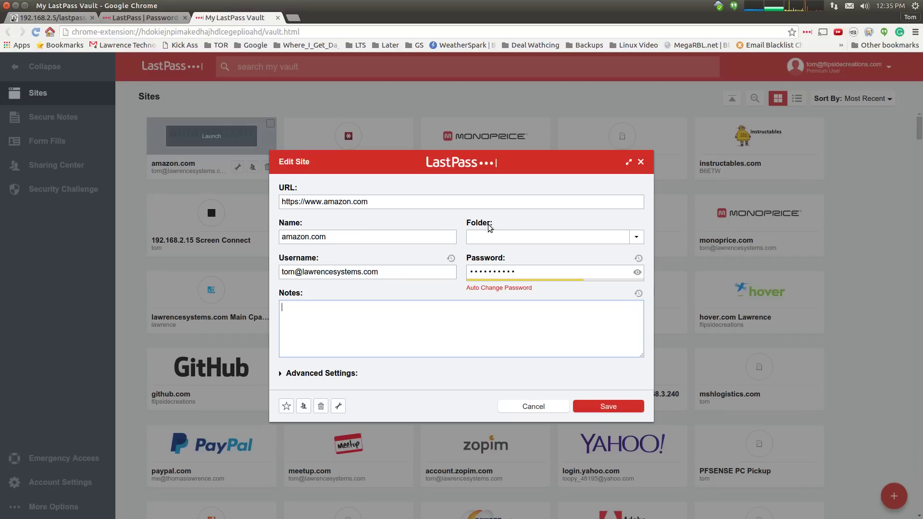
click(638, 259)
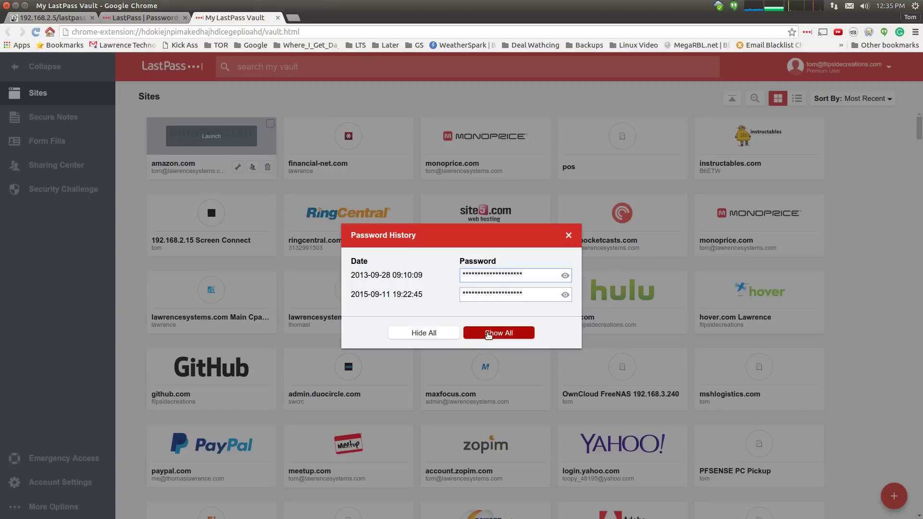
click(569, 235)
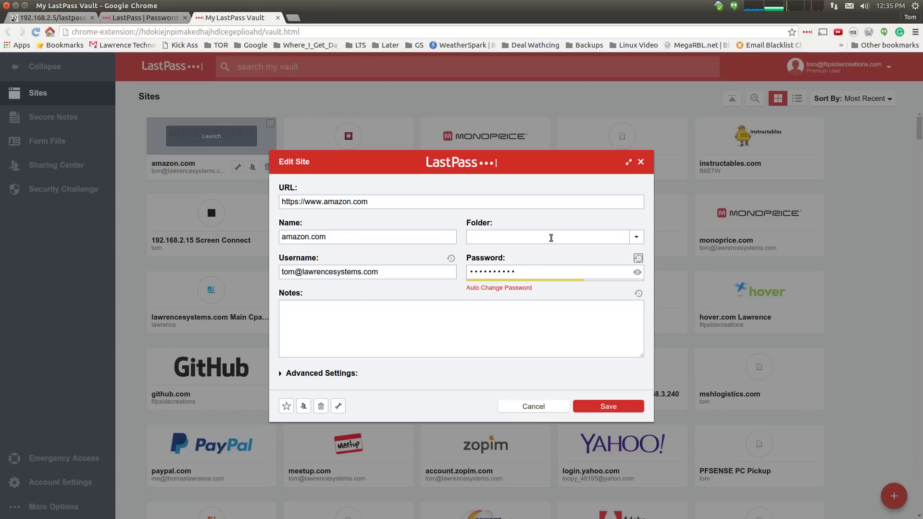
- Close the amazon.com entry unchanged, filter the vault by 'goog', then clear the search
click(532, 406)
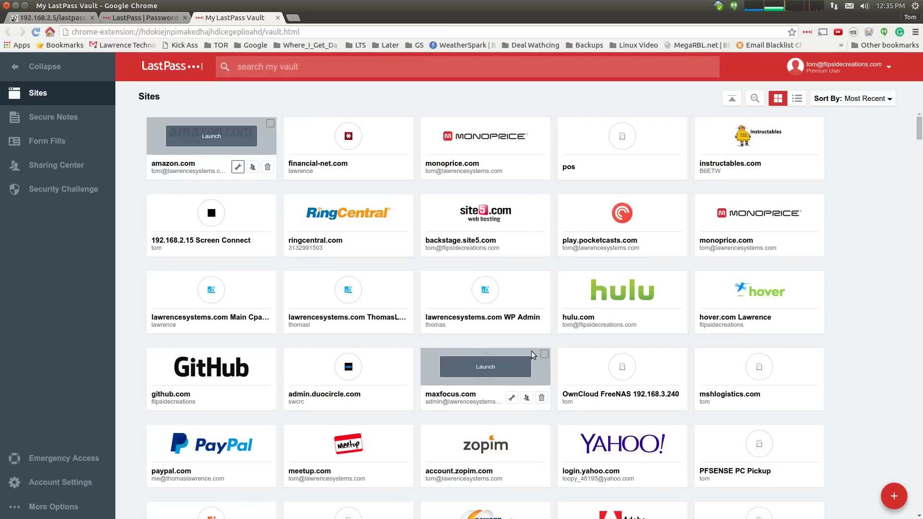
click(368, 65)
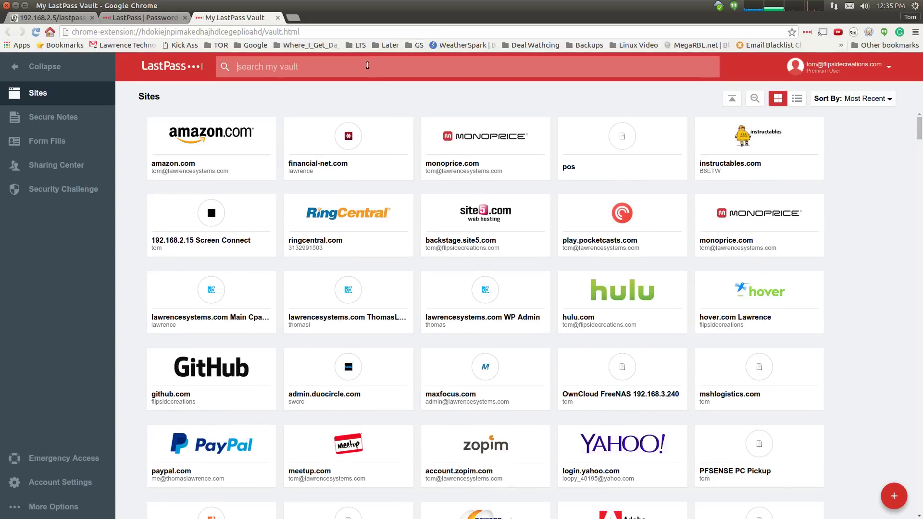
text(goog)
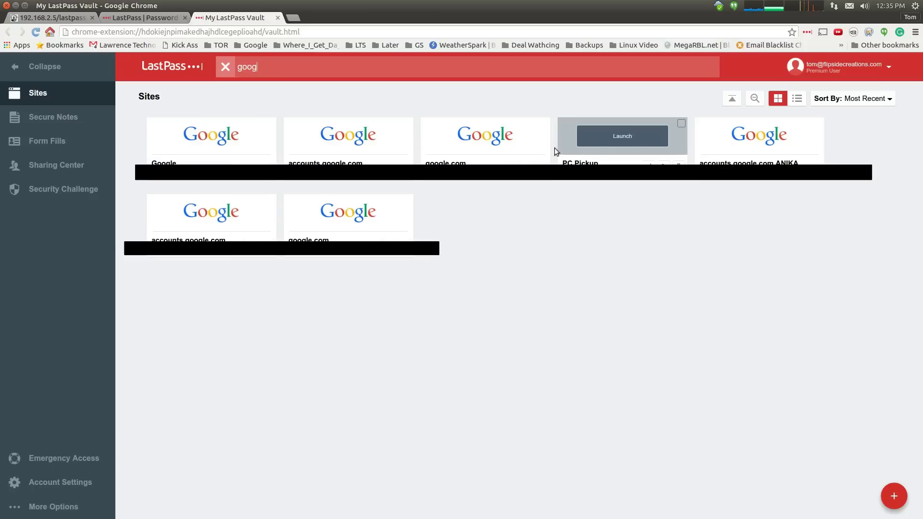
click(224, 70)
- View the empty Secure Notes section, then list the My Office 2016 and Personal 2016 form fills
click(72, 123)
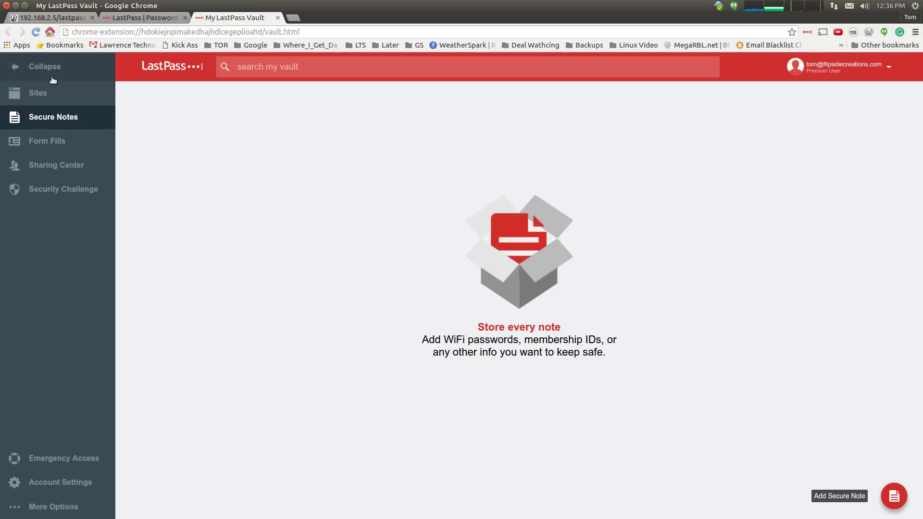
click(75, 140)
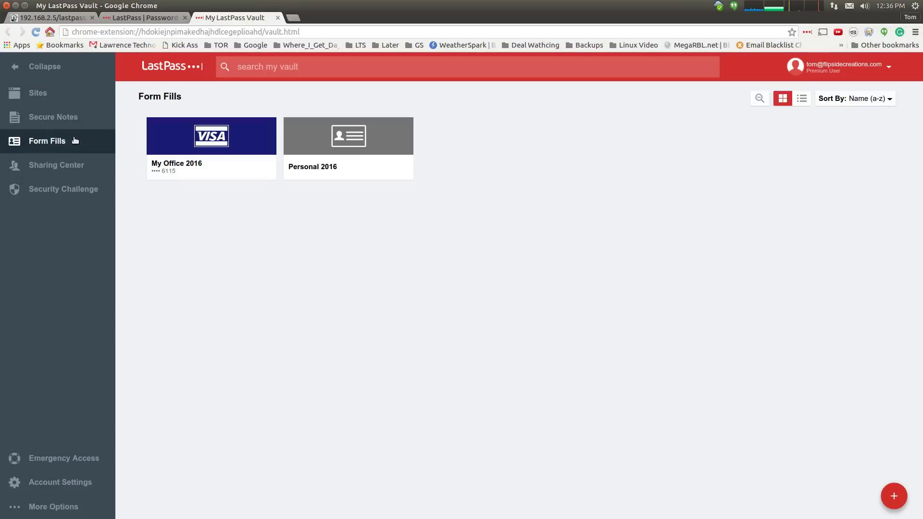
mouse_move(215, 165)
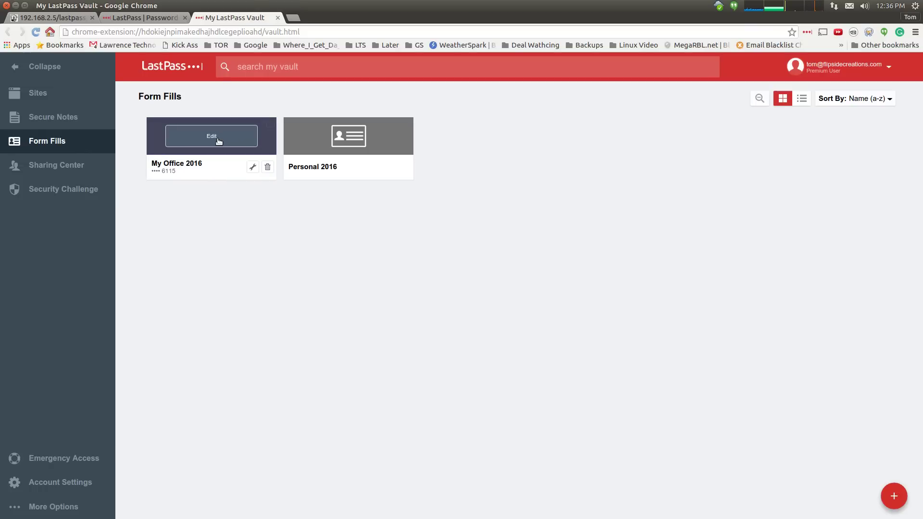
- Open My Office 2016 for editing and review its address, contact, credit card and personal details
click(217, 139)
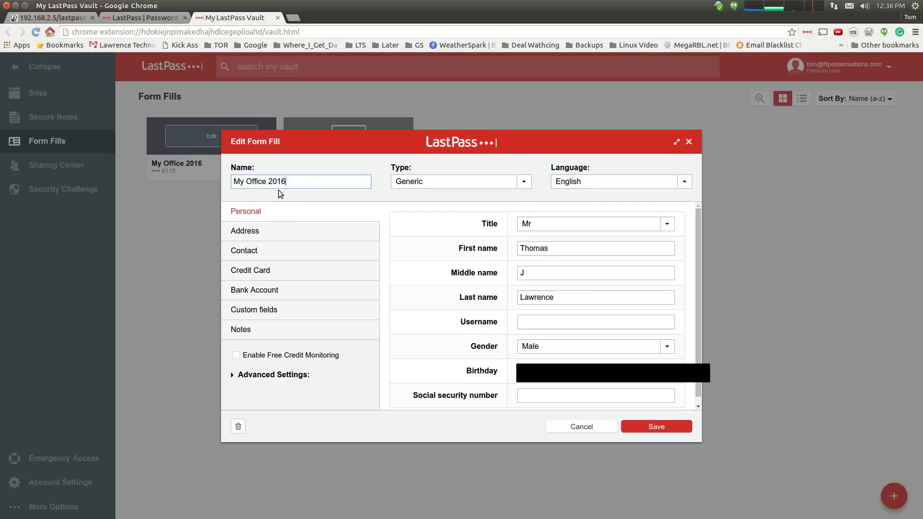
click(295, 230)
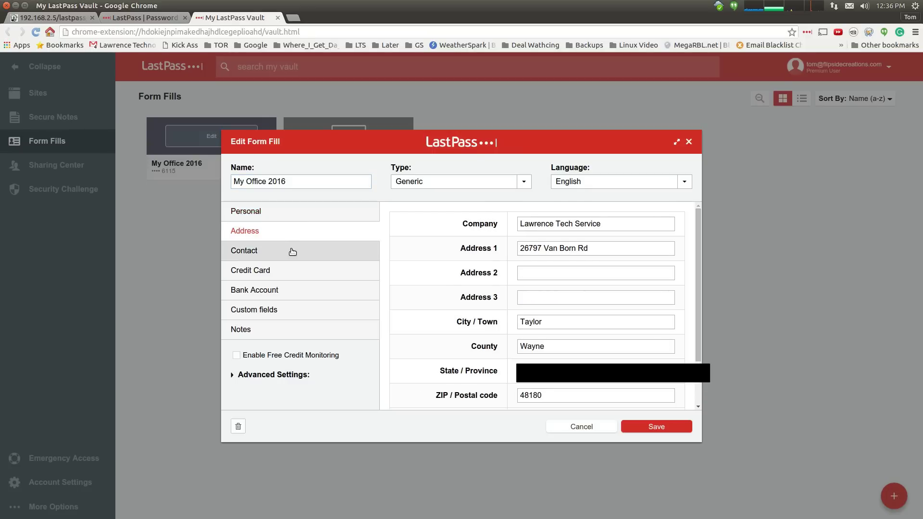
click(291, 252)
click(289, 214)
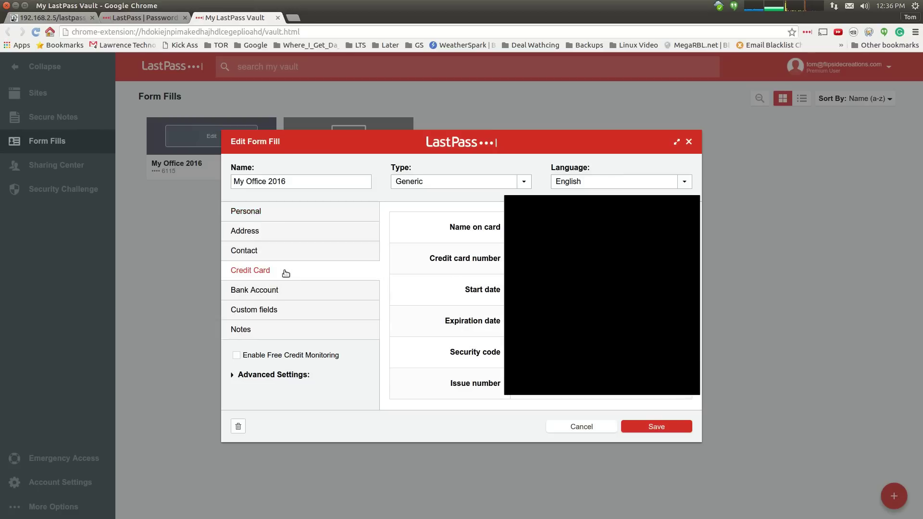
click(286, 217)
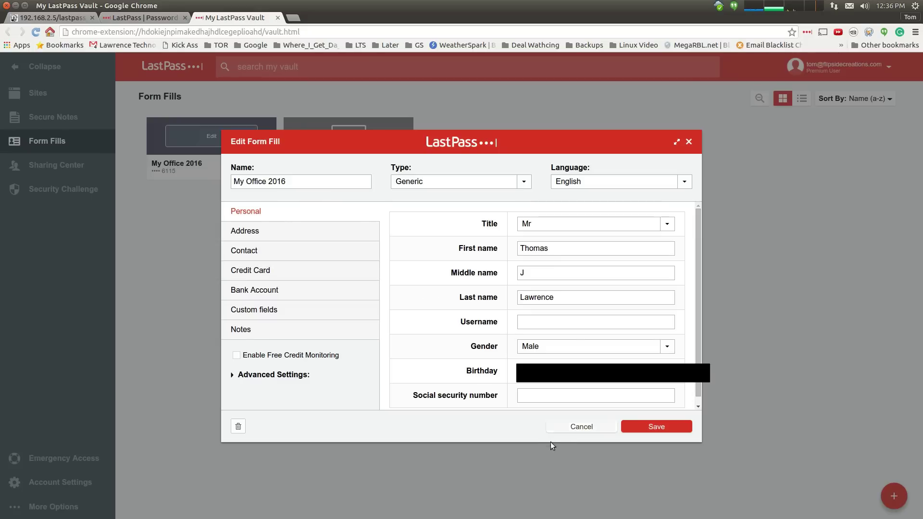
- Close My Office 2016 unchanged, discard a blank new form fill, and go to the Sharing Center
click(570, 427)
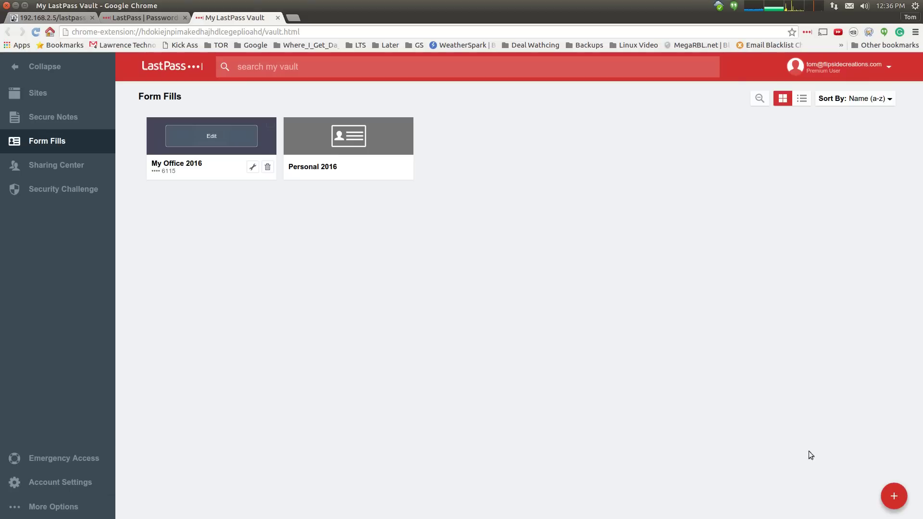
click(893, 498)
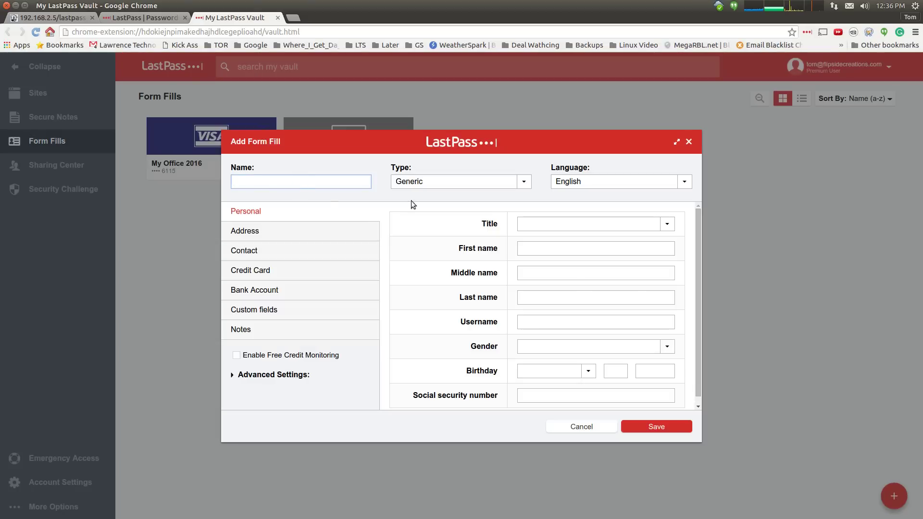
click(580, 427)
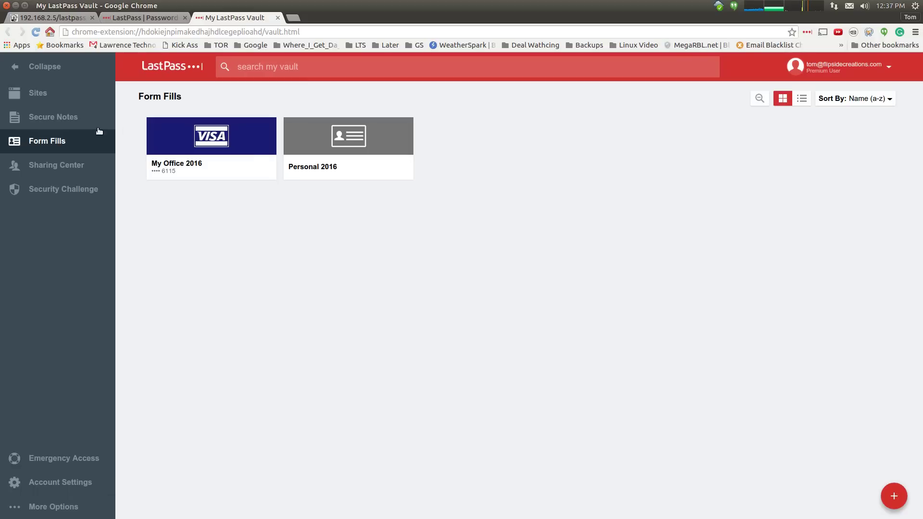
click(76, 172)
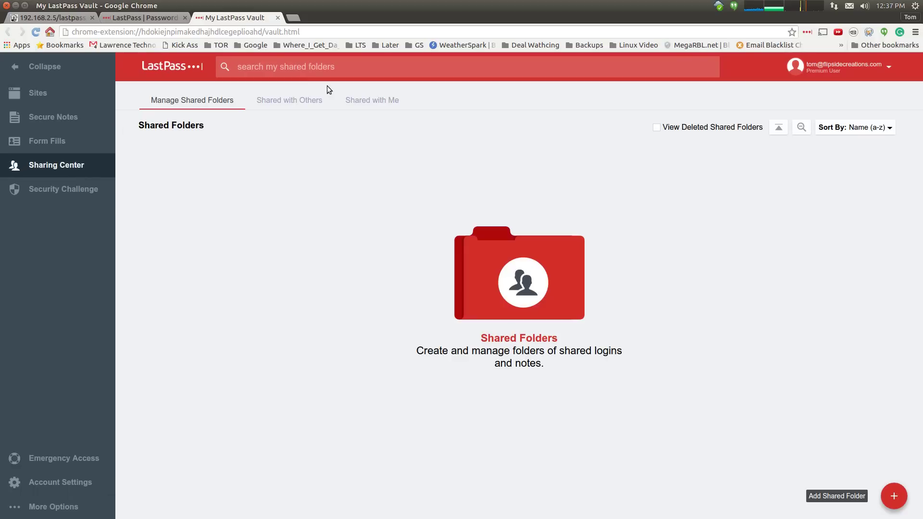
- Check items shared with others, briefly open the Security Challenge, then show Emergency Access
click(294, 107)
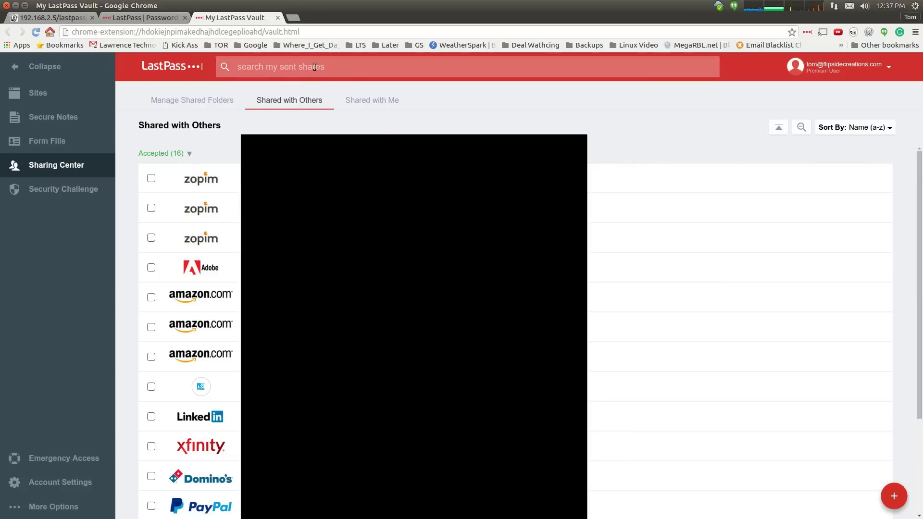
click(82, 189)
key(ctrl+w)
click(64, 458)
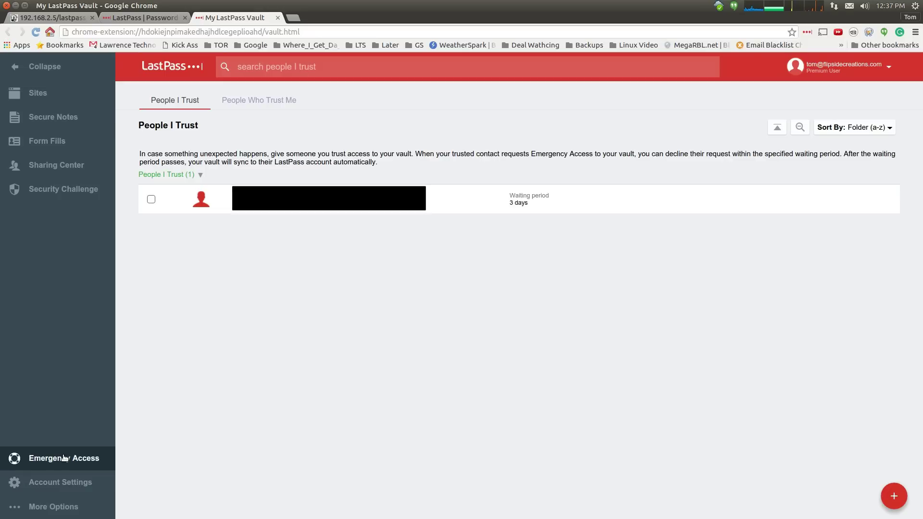
click(893, 498)
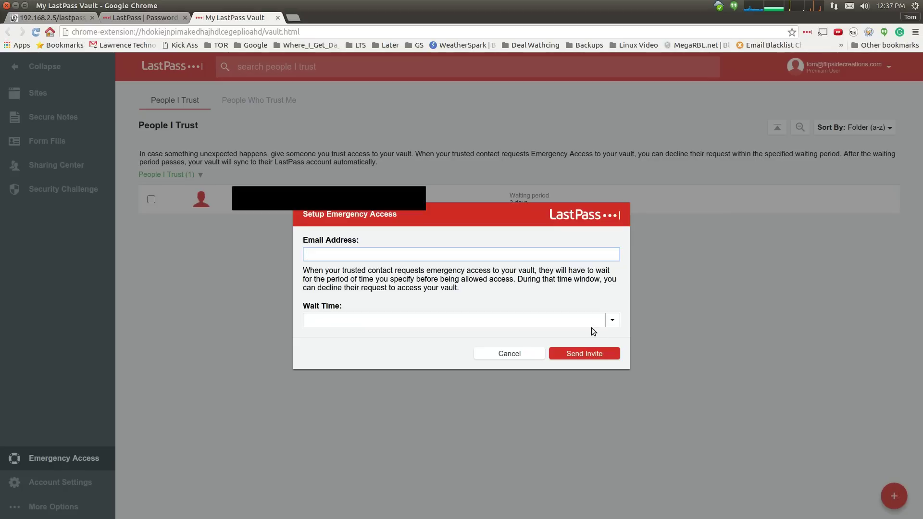
click(570, 321)
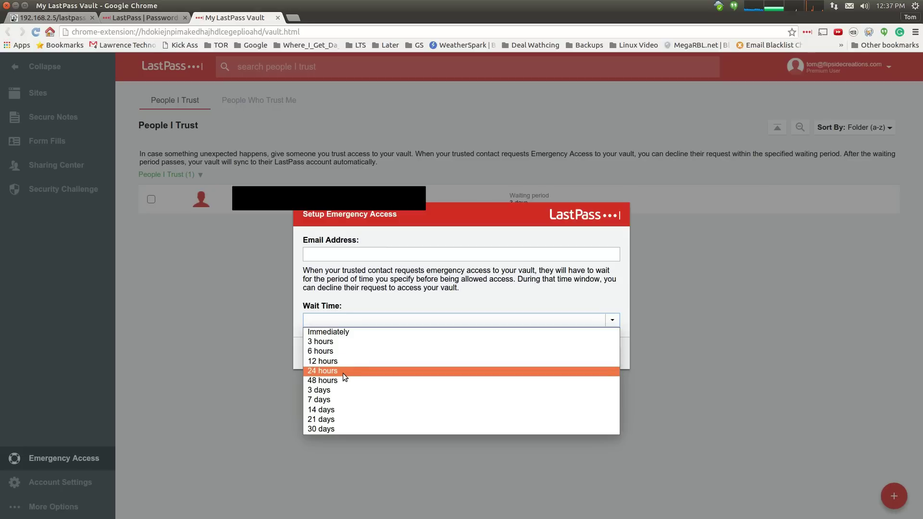
click(342, 371)
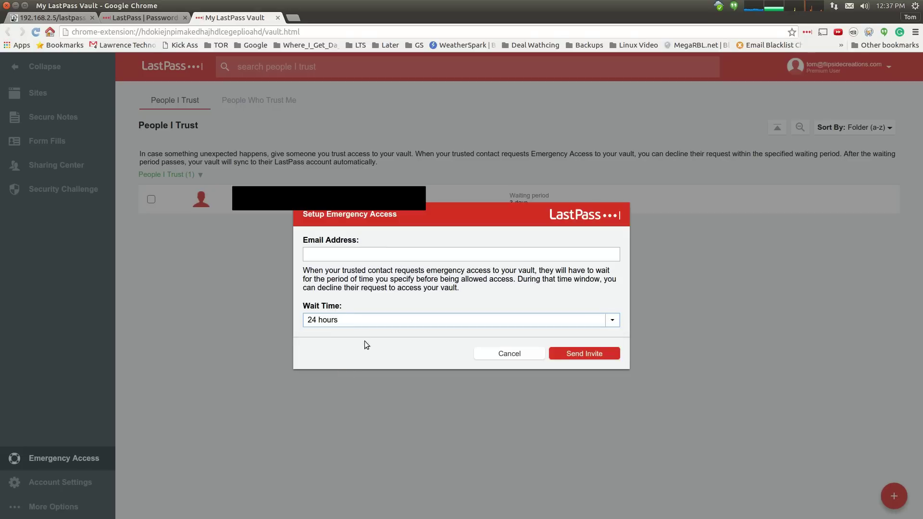
click(322, 324)
click(344, 390)
click(513, 354)
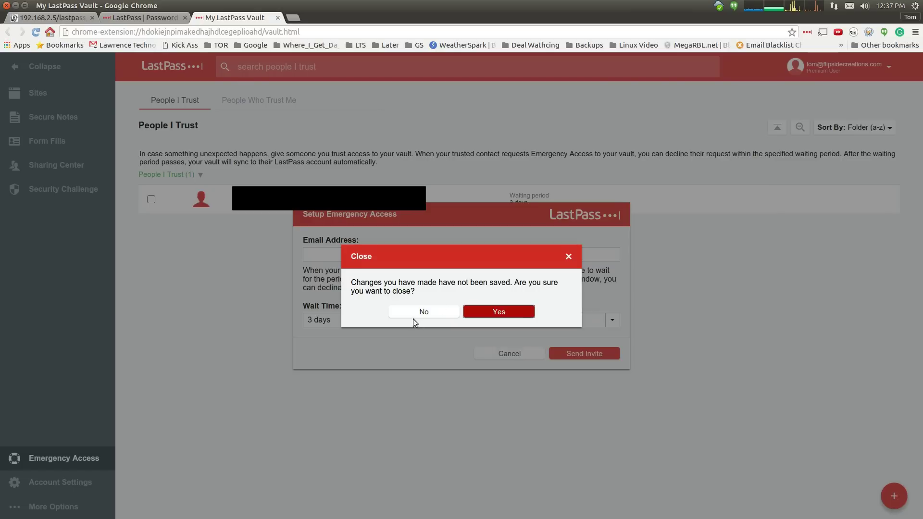
click(491, 316)
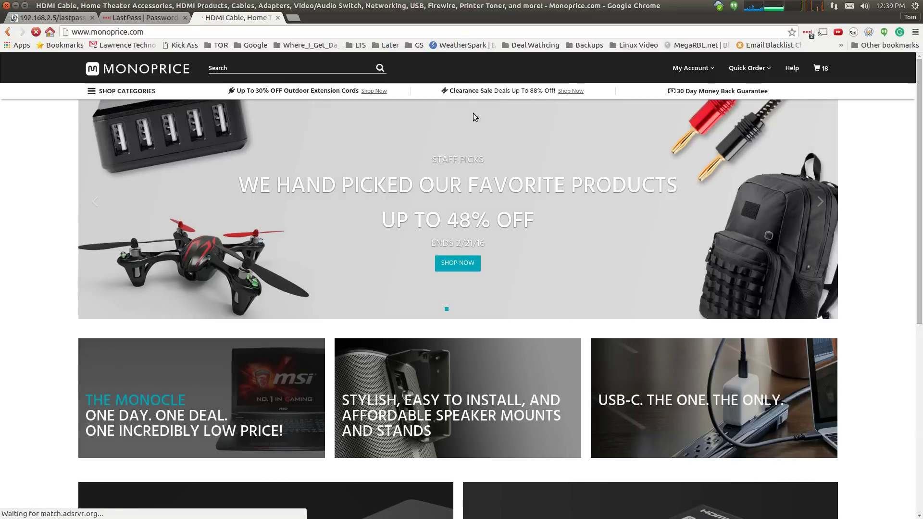
- Autofill Monoprice's My Account sign-in with the LastPass-saved login and sign in
click(681, 85)
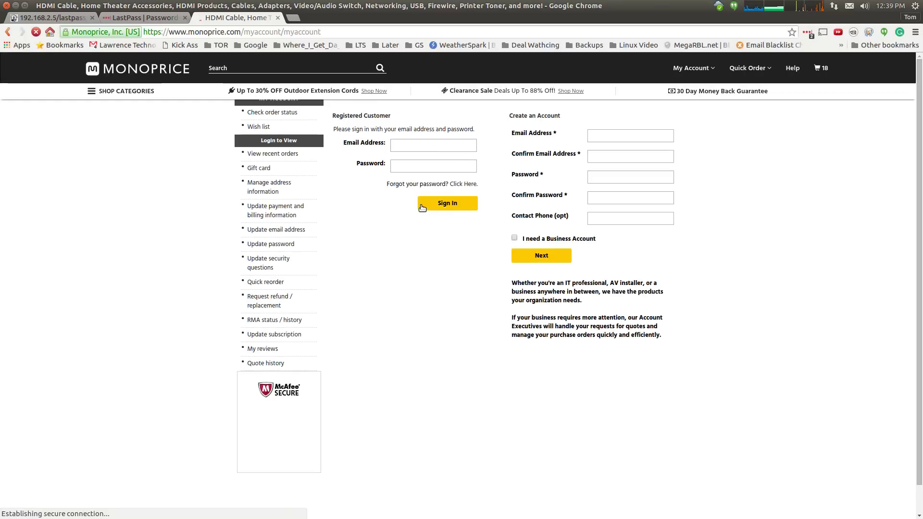
click(471, 162)
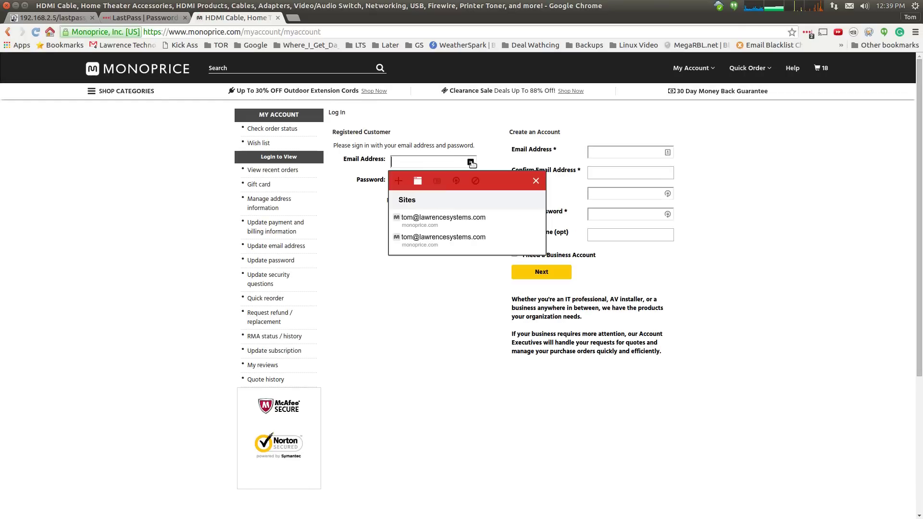
click(447, 221)
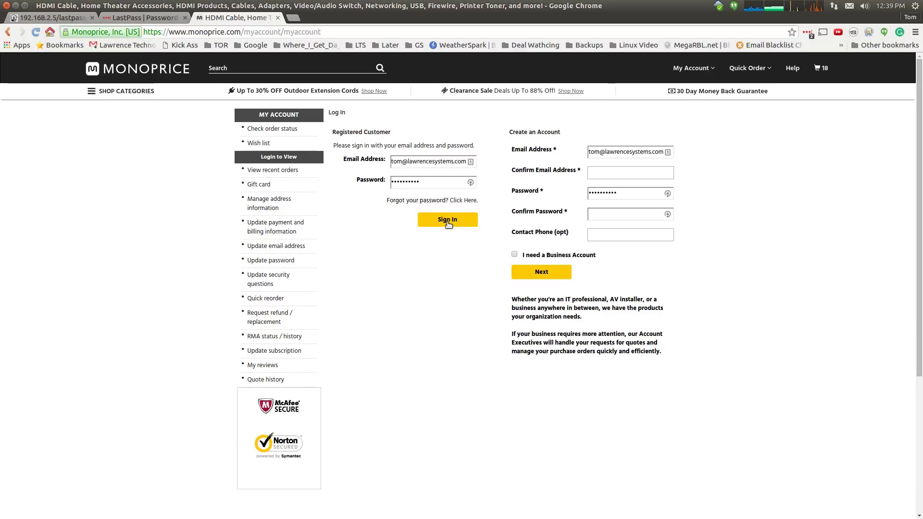
click(447, 221)
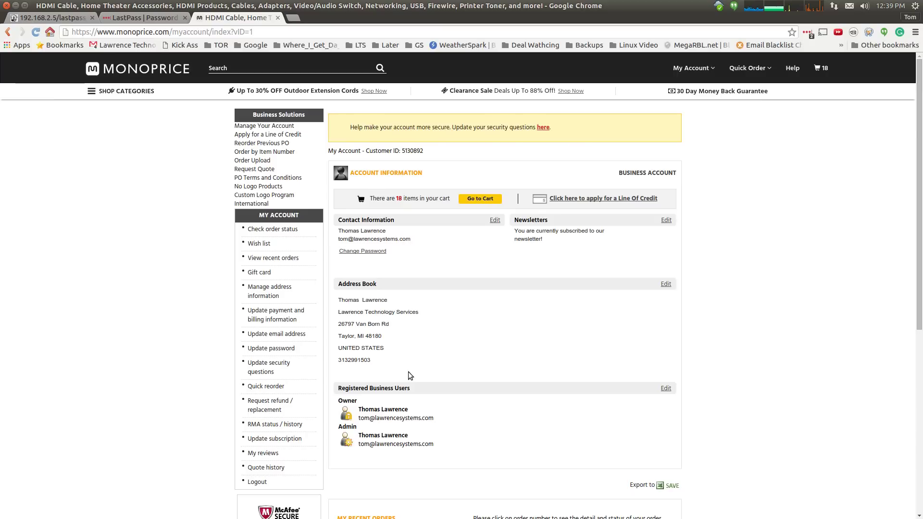
- Fill the Address Book's new-address form from the My Office 2016 profile, keeping country UNITED STATES
click(665, 285)
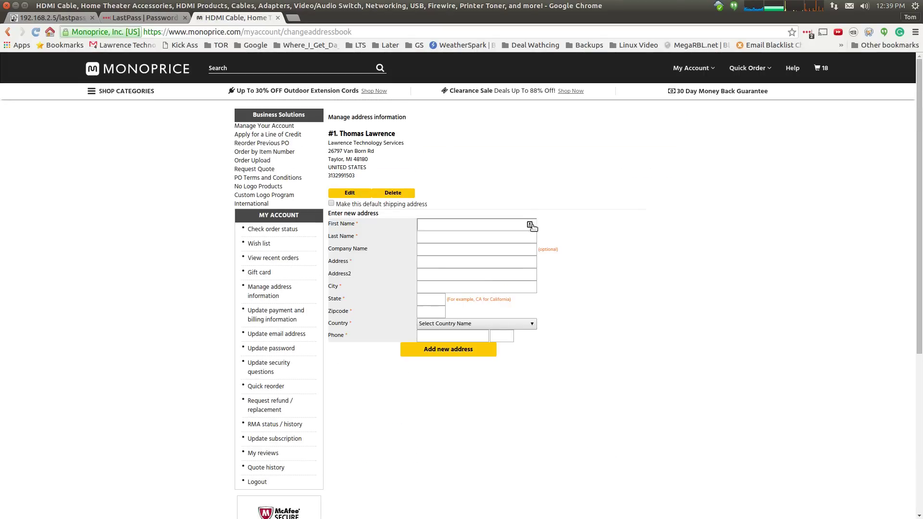
click(531, 224)
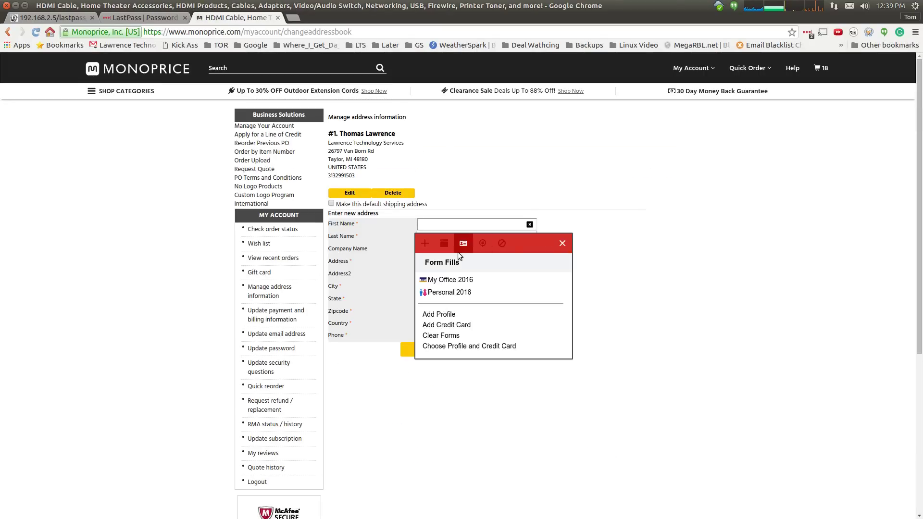
click(455, 280)
scroll(526, 214, up, 4)
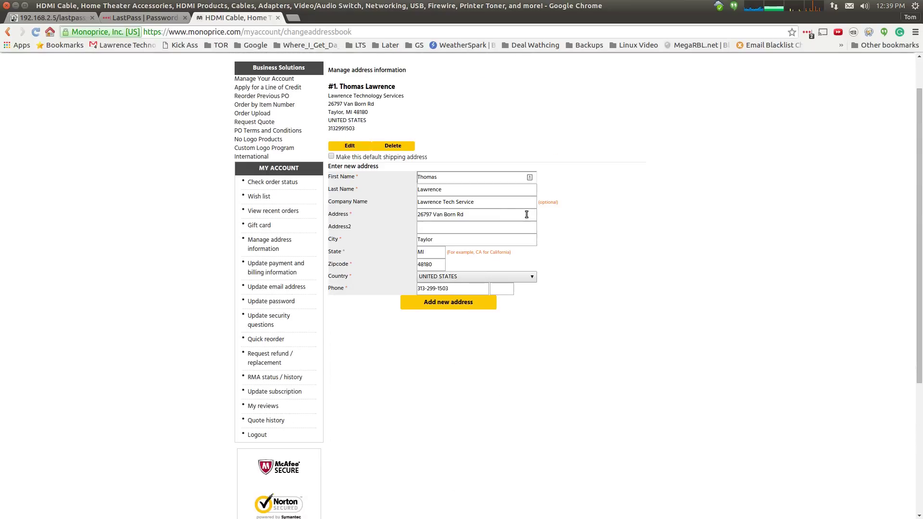
click(532, 278)
drag(534, 341, 532, 301)
click(544, 275)
scroll(498, 263, up, 2)
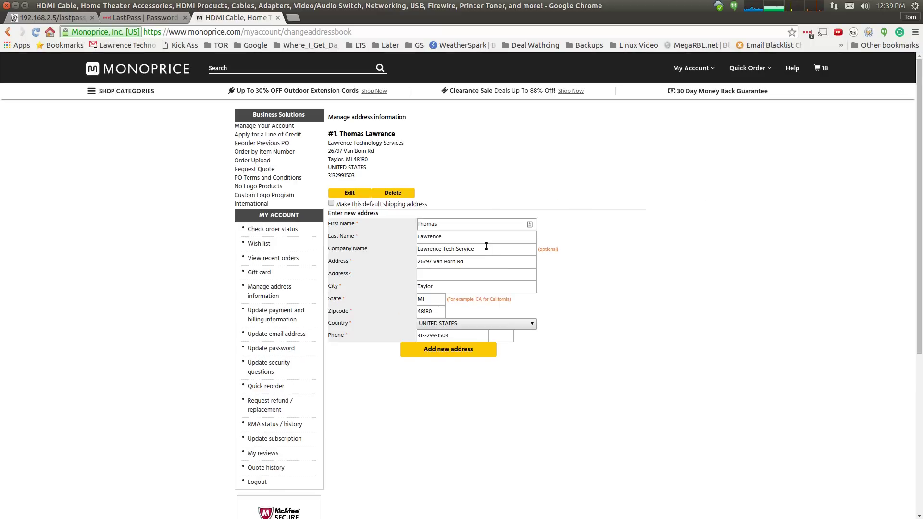
- Close the Monoprice tab and scroll lastpass.com down to the Free, Premium and Enterprise plans
click(278, 18)
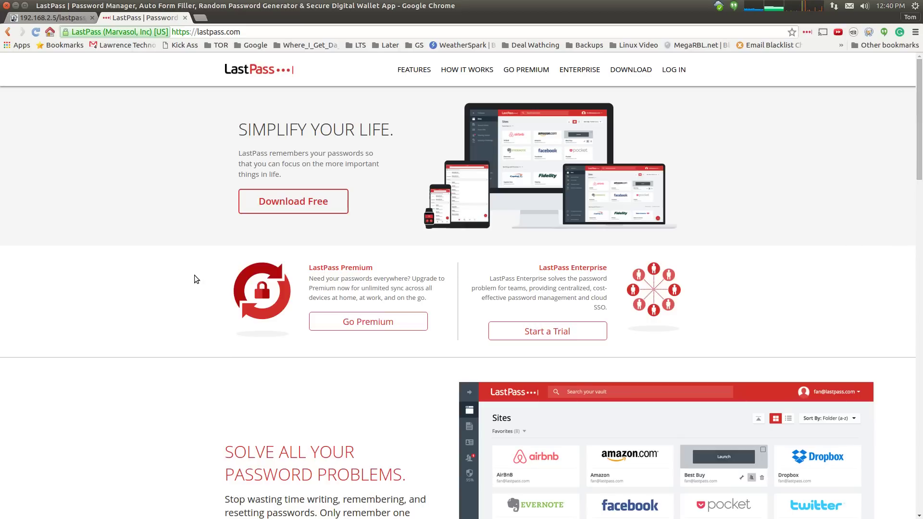
scroll(194, 275, down, 10)
scroll(197, 281, down, 8)
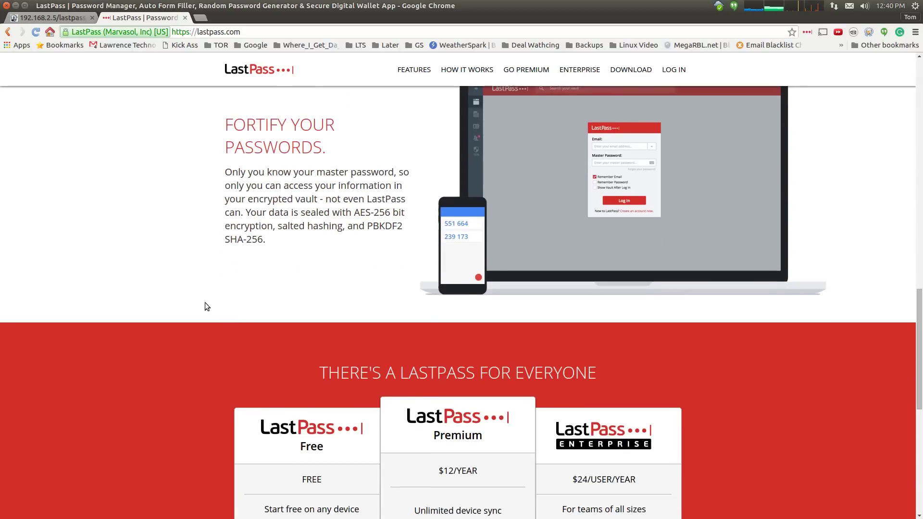